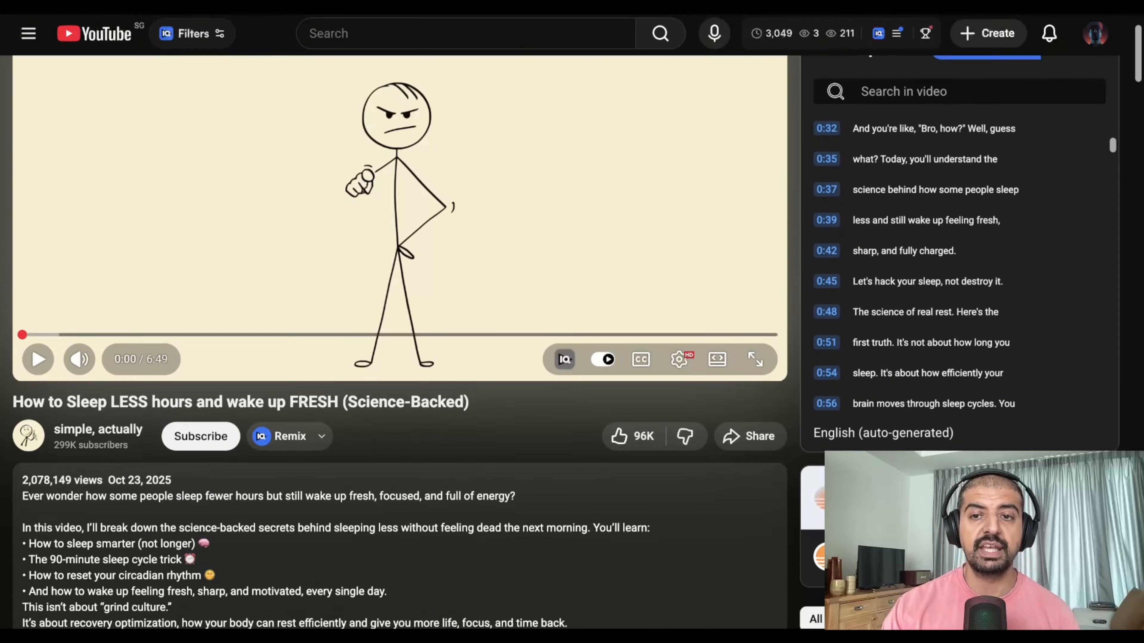
Step: Show the transcript of the competitor's sleep video on YouTube
{"action": "scroll", "coordinate": [396, 270], "scroll_direction": "down", "scroll_amount": 5}
{"action": "scroll", "coordinate": [397, 315], "scroll_direction": "down", "scroll_amount": 2}
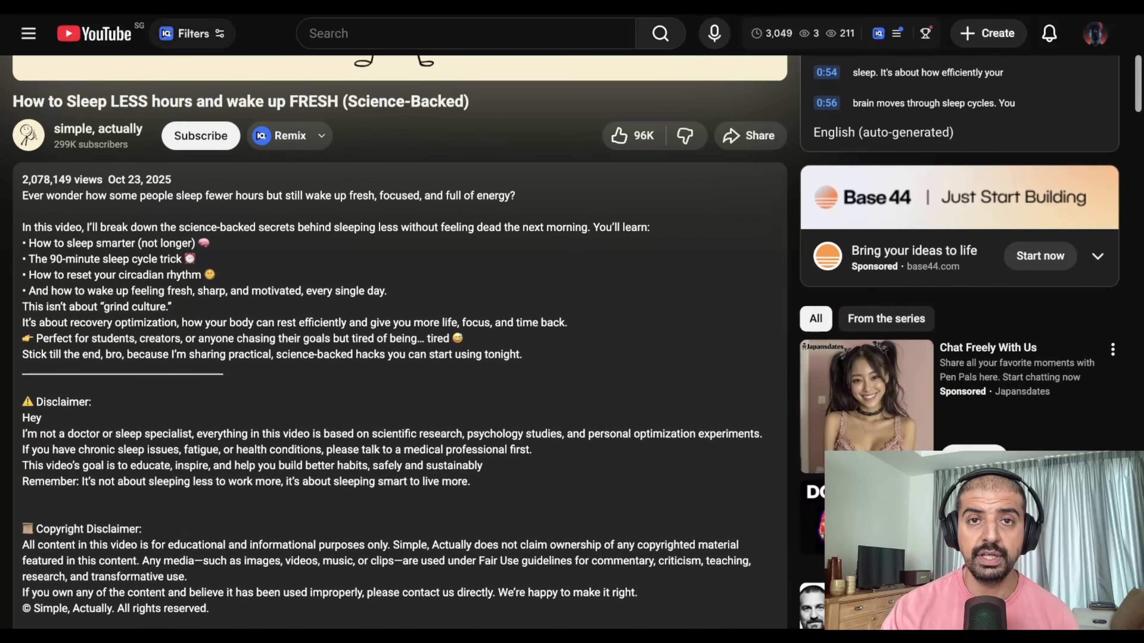
{"action": "scroll", "coordinate": [396, 342], "scroll_direction": "down", "scroll_amount": 10}
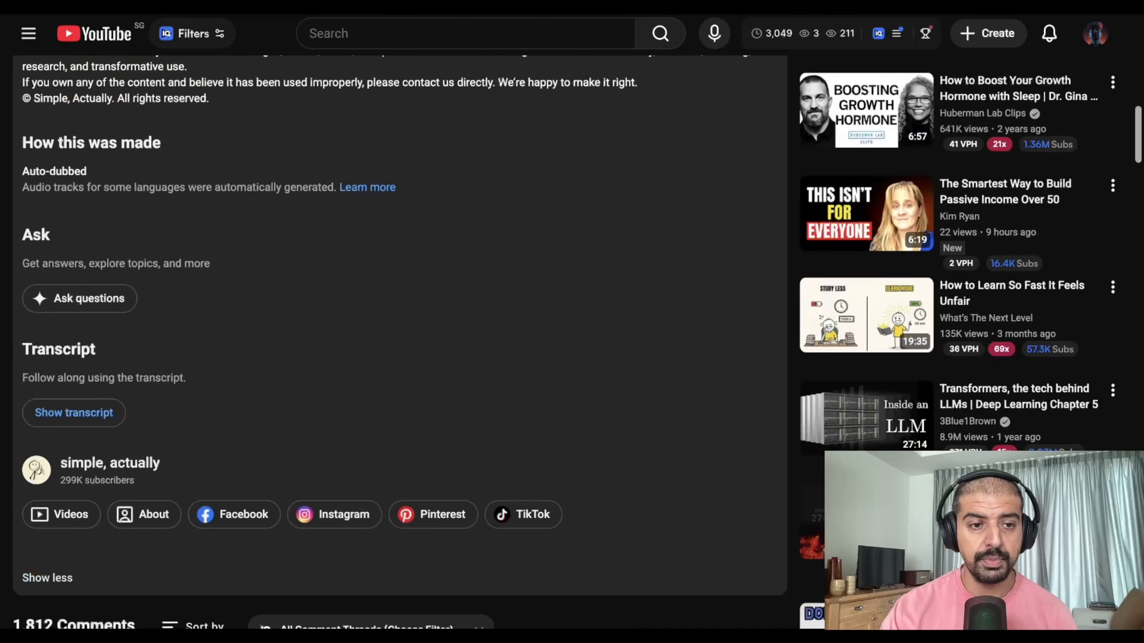
{"action": "left_click", "coordinate": [74, 386]}
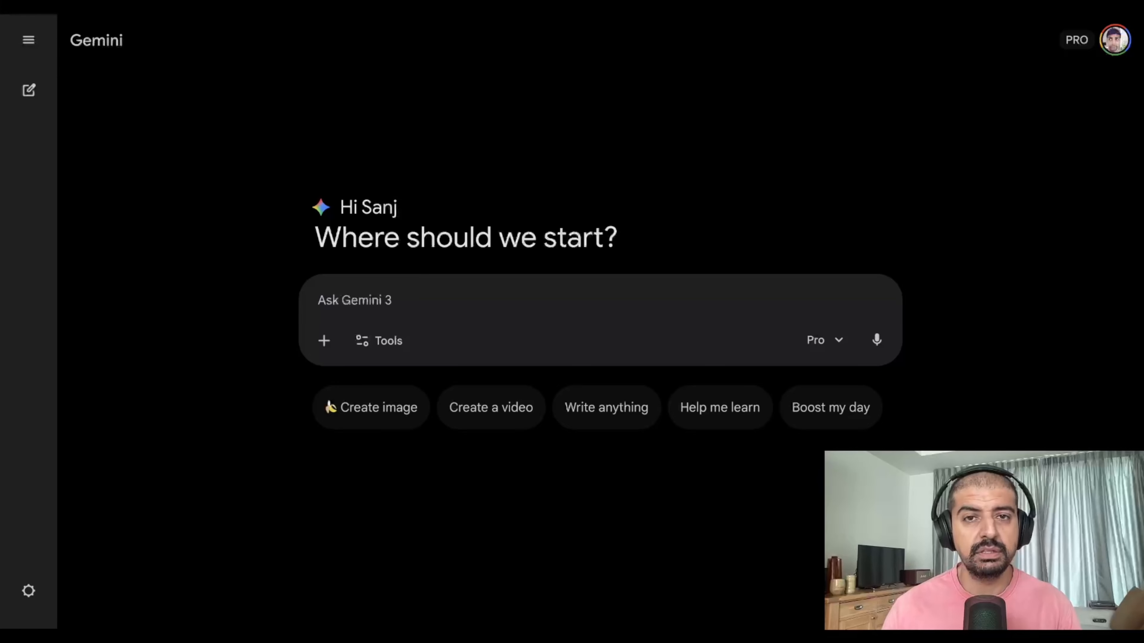
Step: Ask Gemini to rewrite the pasted competitor transcript as a unique script for a 2-4 minute video, and read through the script
{"action": "type", "text": "I'm going to paste a video transcript from one of my competitors, and I want you to rewrite this, making it unique for my own video. I'm aiming to be between 2-4 minutes long:"}
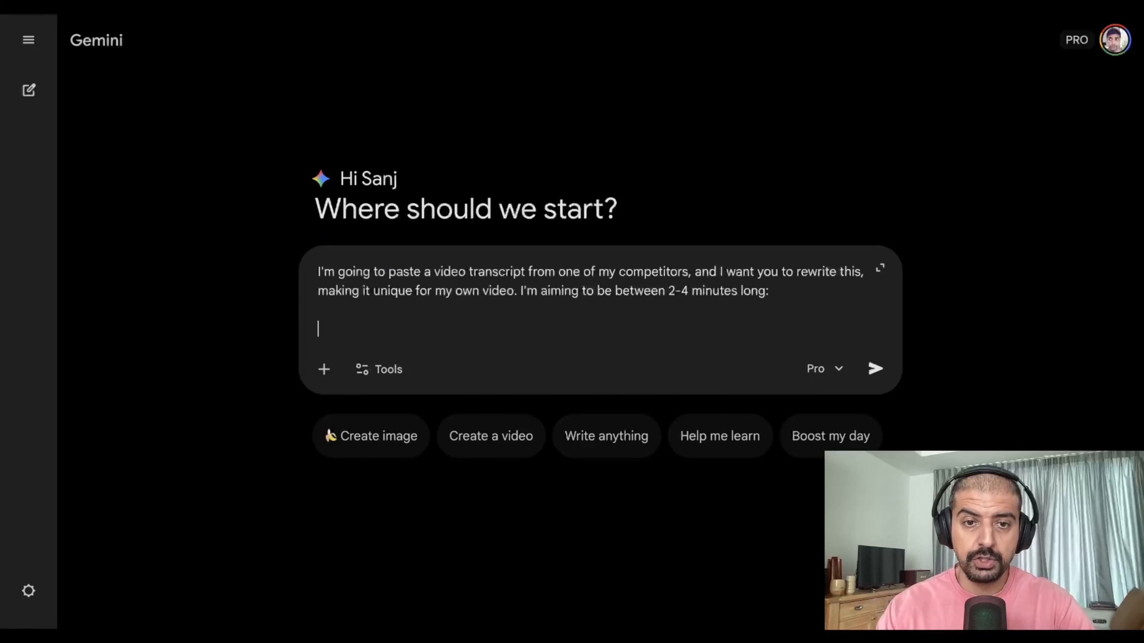
{"action": "key", "text": "ctrl+v"}
{"action": "left_click", "coordinate": [876, 396]}
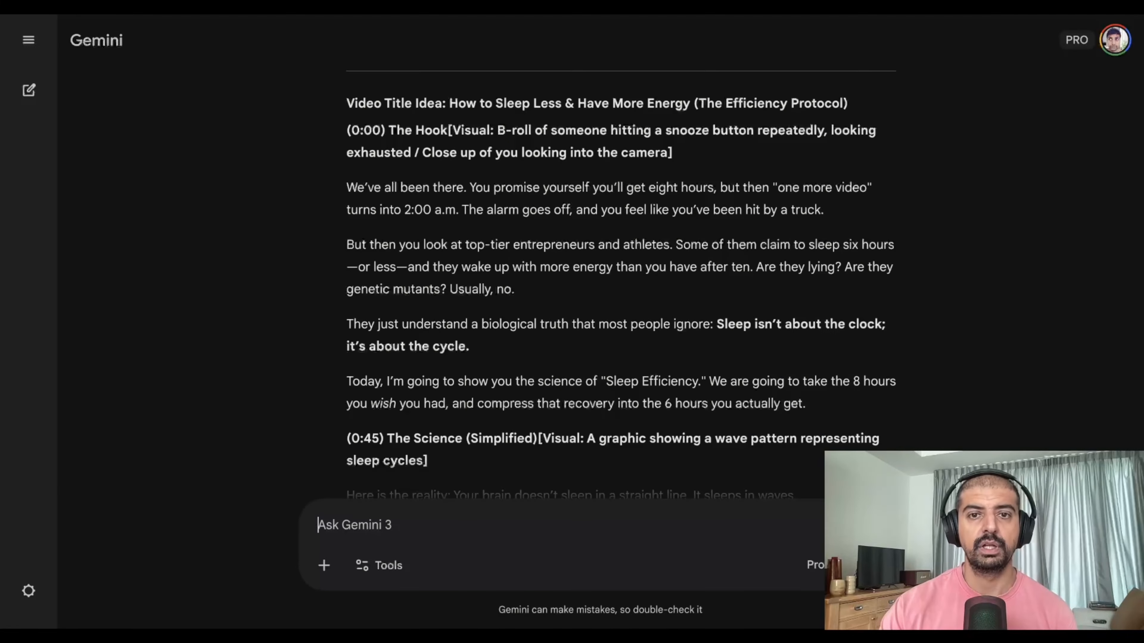
{"action": "scroll", "coordinate": [620, 279], "scroll_direction": "down", "scroll_amount": 5}
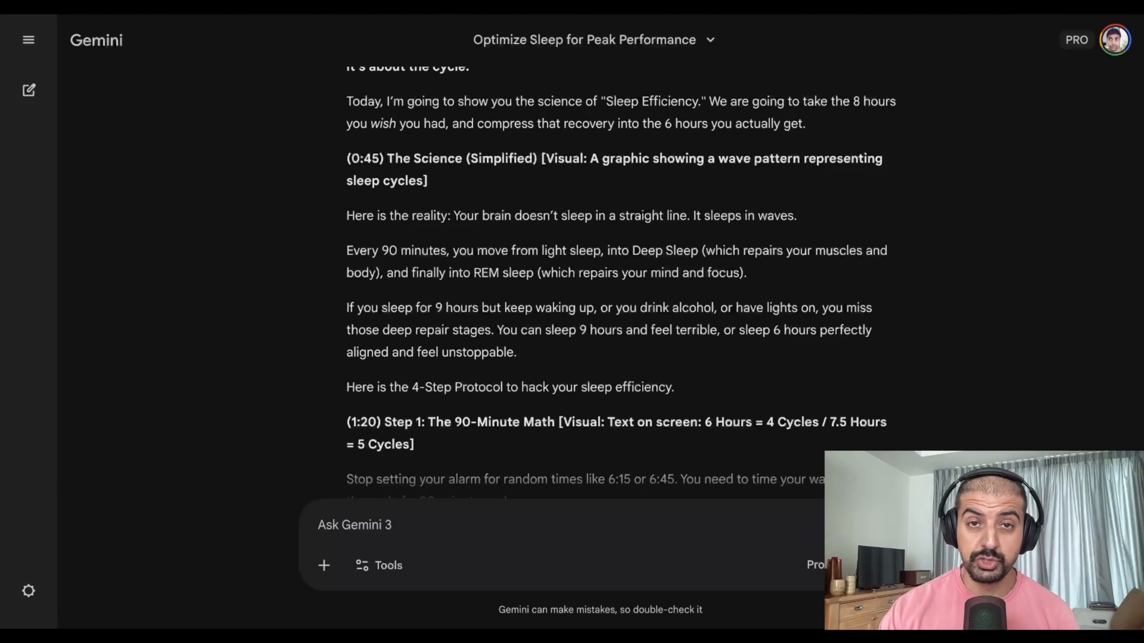
{"action": "scroll", "coordinate": [621, 280], "scroll_direction": "down", "scroll_amount": 5}
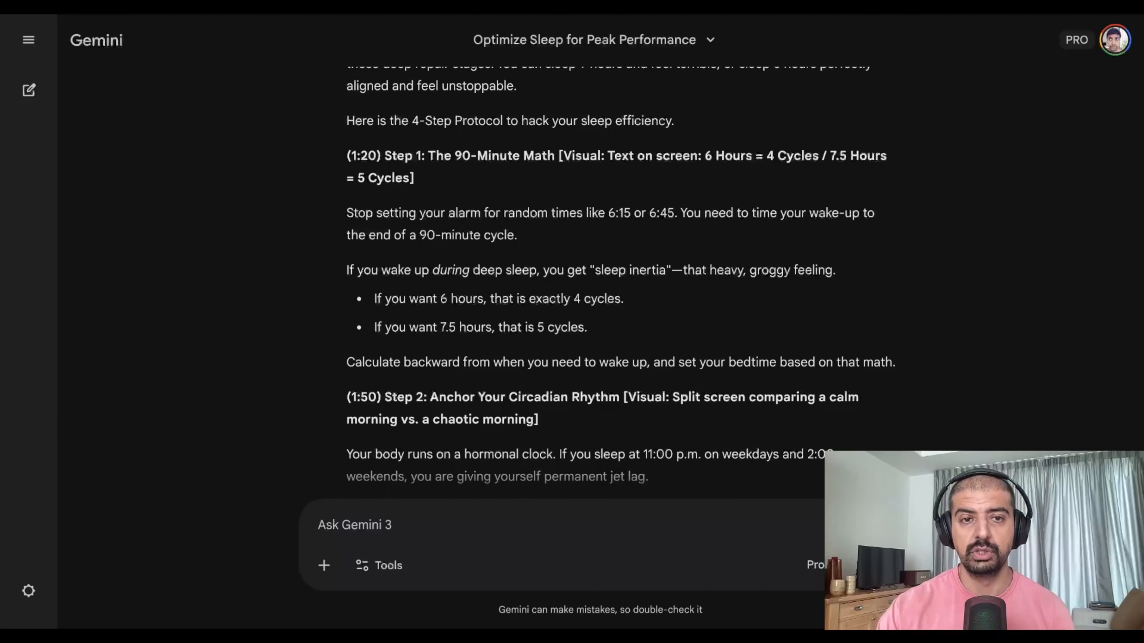
{"action": "scroll", "coordinate": [620, 280], "scroll_direction": "down", "scroll_amount": 10}
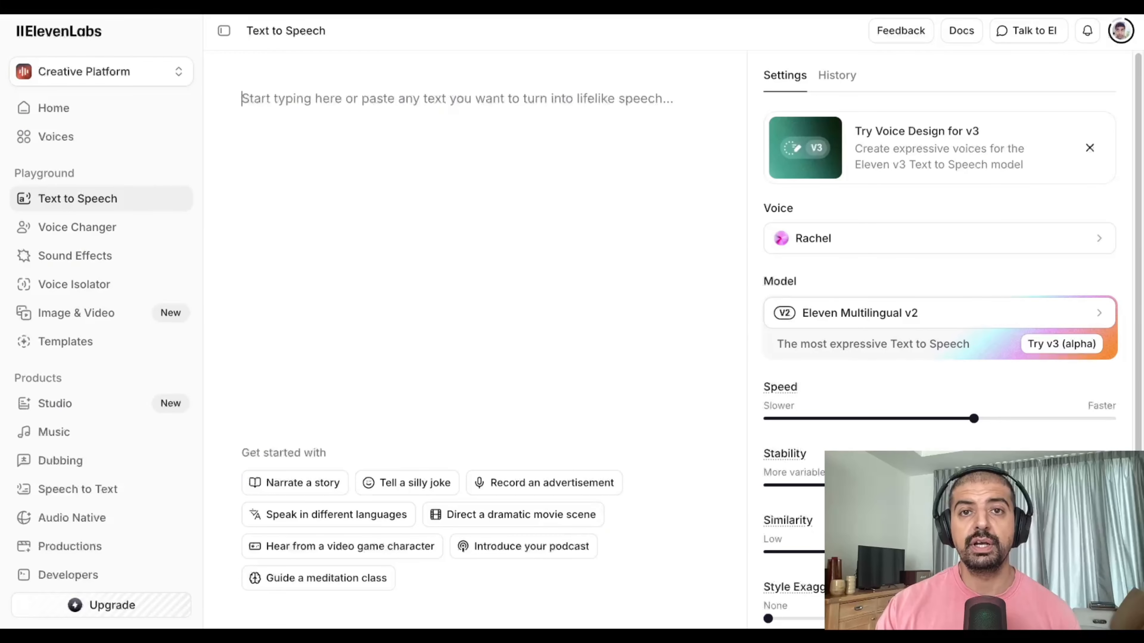
Step: In ElevenLabs Text to Speech, preview the Adam, Bill and Brian voices and choose Brian for the narration
{"action": "mouse_move", "coordinate": [101, 137]}
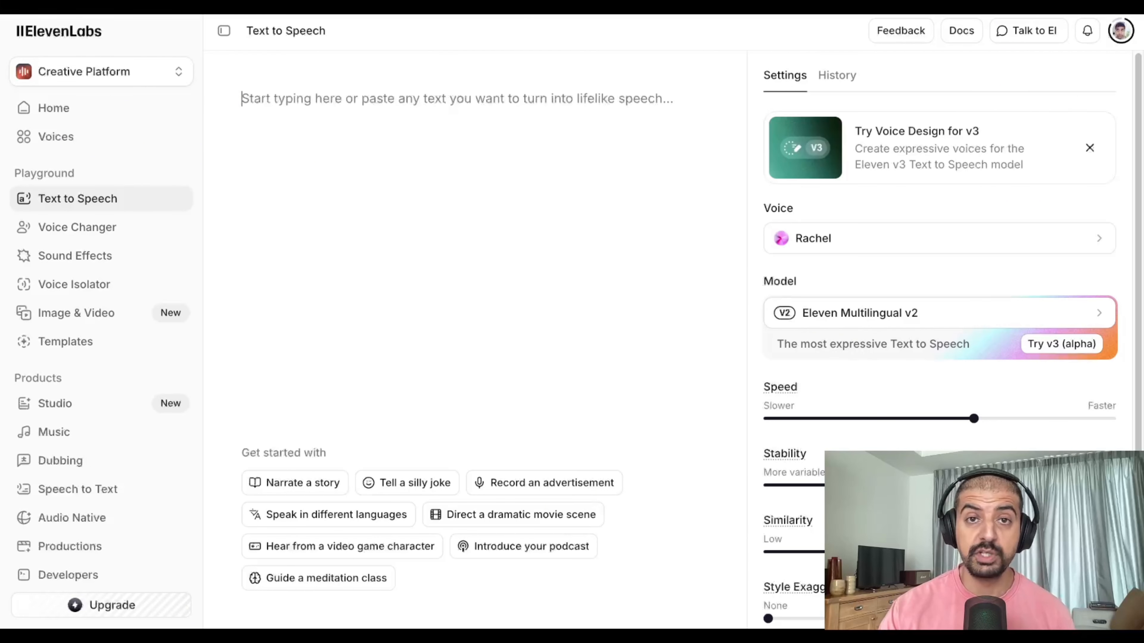
{"action": "left_click", "coordinate": [1066, 238]}
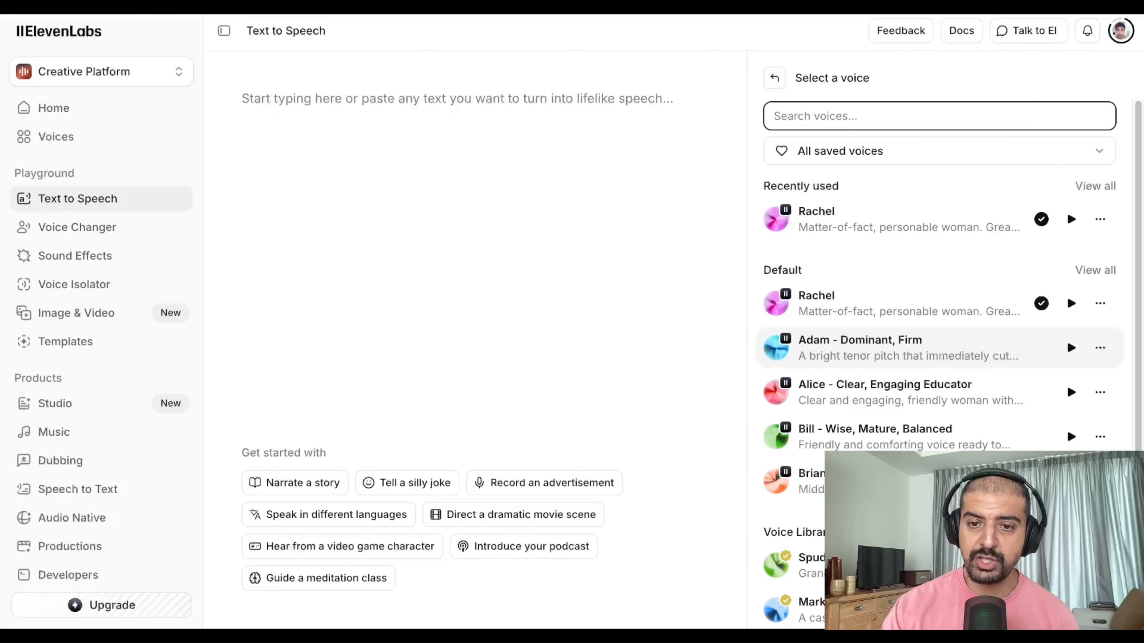
{"action": "scroll", "coordinate": [1067, 385], "scroll_direction": "down", "scroll_amount": 1}
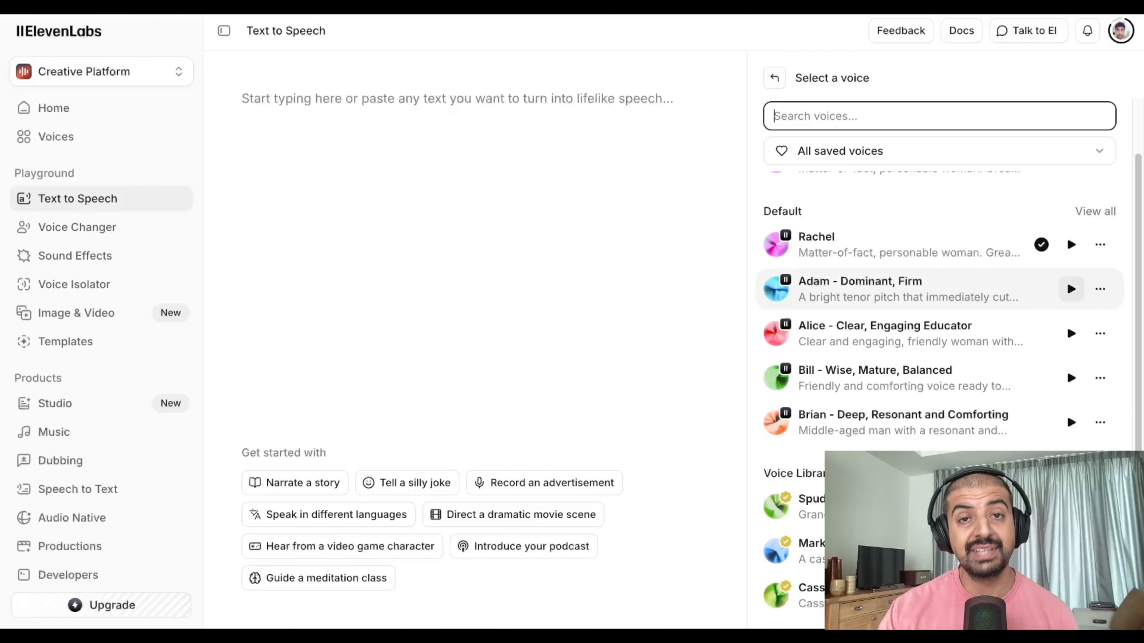
{"action": "left_click", "coordinate": [1071, 289]}
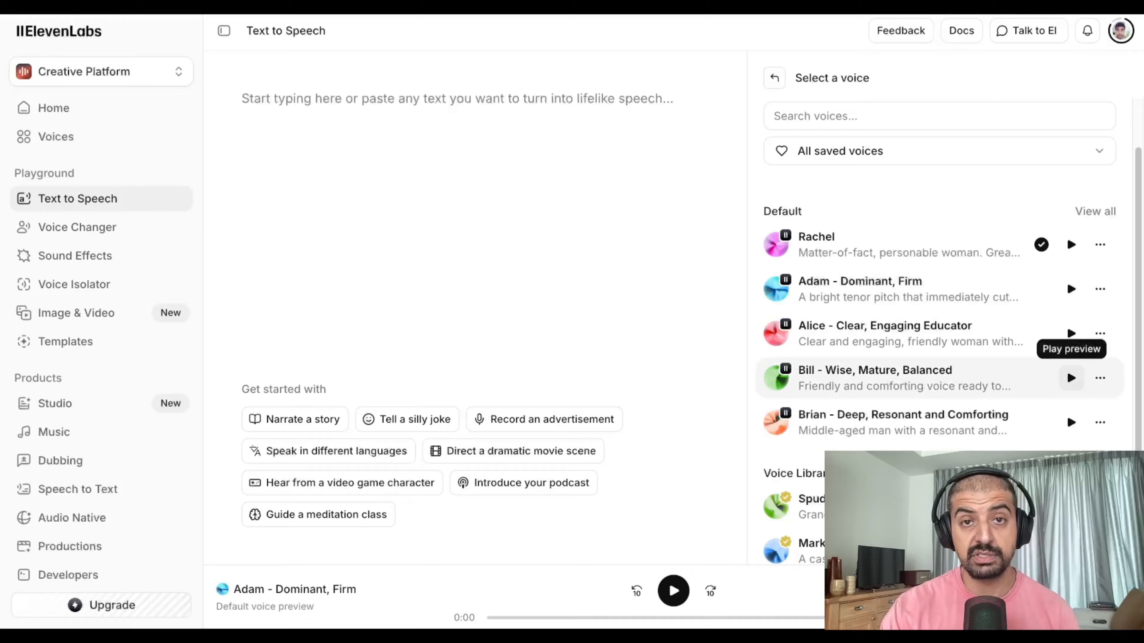
{"action": "left_click", "coordinate": [1071, 378]}
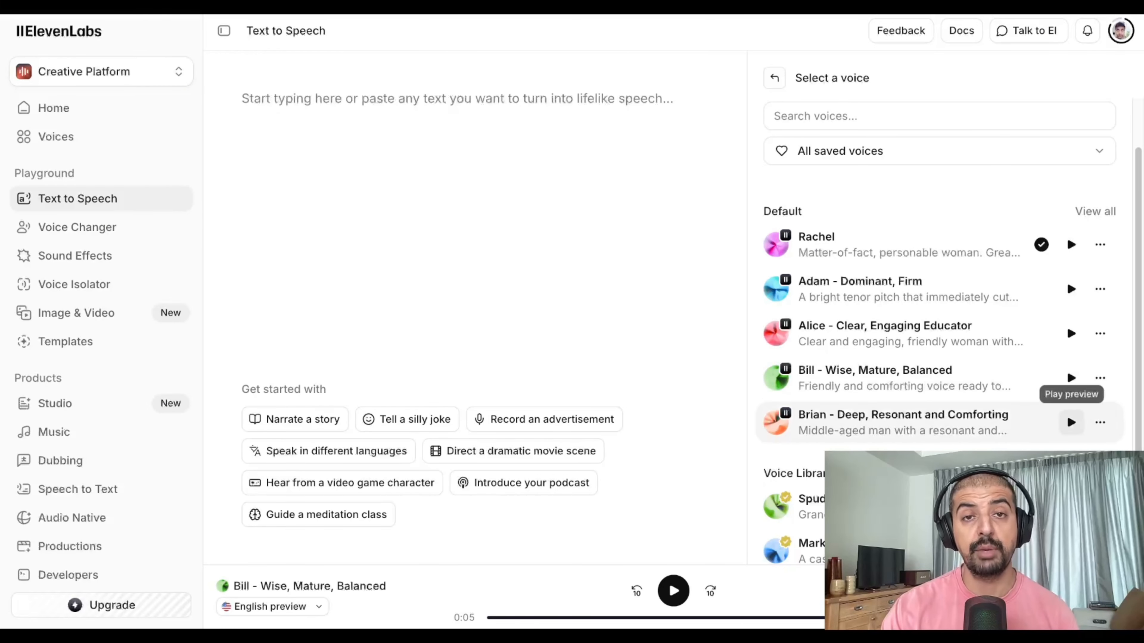
{"action": "left_click", "coordinate": [1071, 423]}
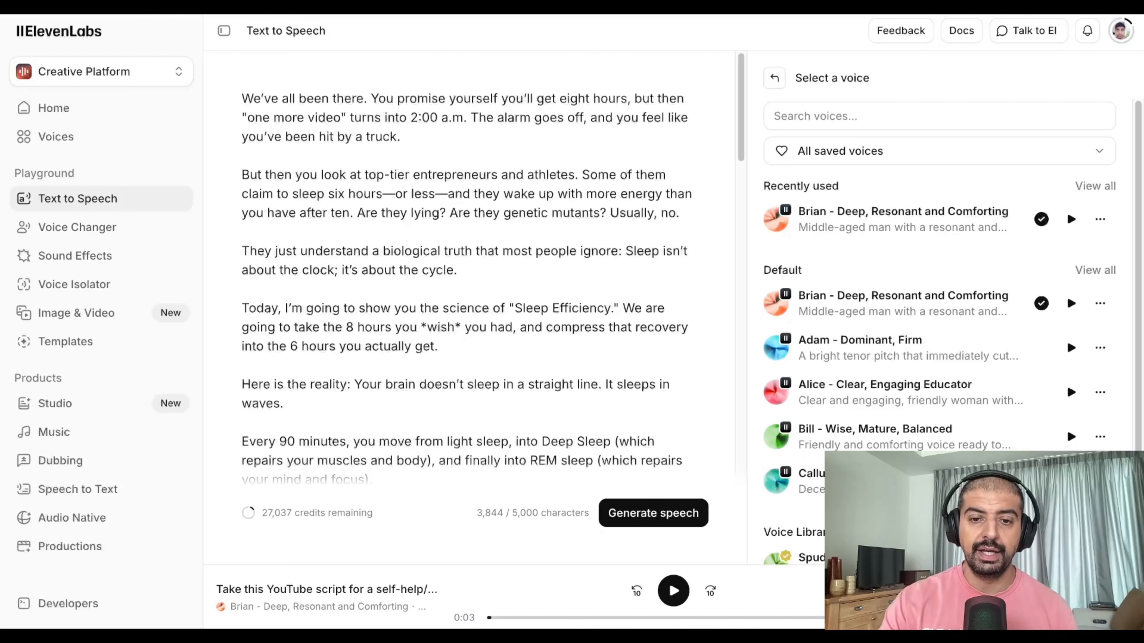
Step: Generate the speech for the sleep script with the Brian voice, pause its playback and return to the voice settings
{"action": "left_click", "coordinate": [654, 513]}
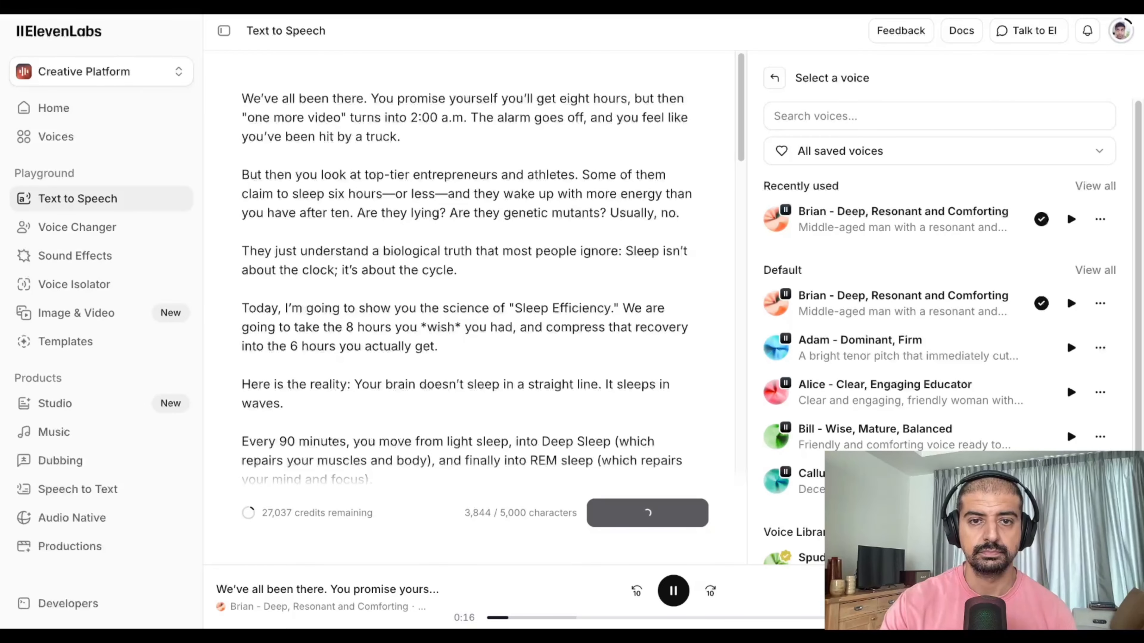
{"action": "key", "text": "space"}
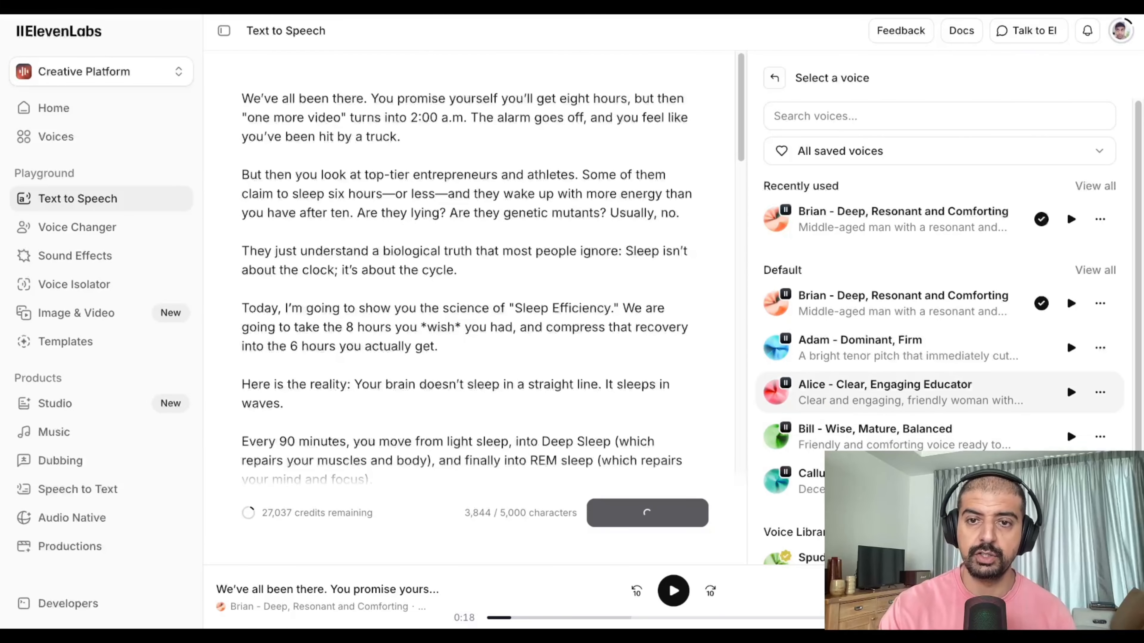
{"action": "left_click", "coordinate": [940, 227]}
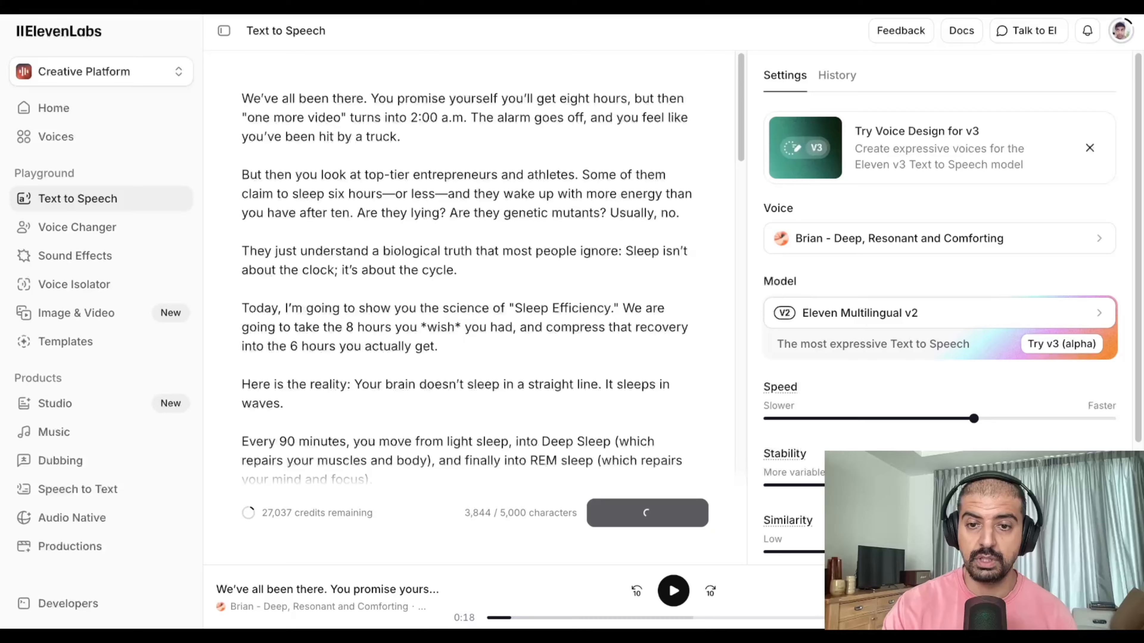
{"action": "scroll", "coordinate": [940, 315], "scroll_direction": "down", "scroll_amount": 4}
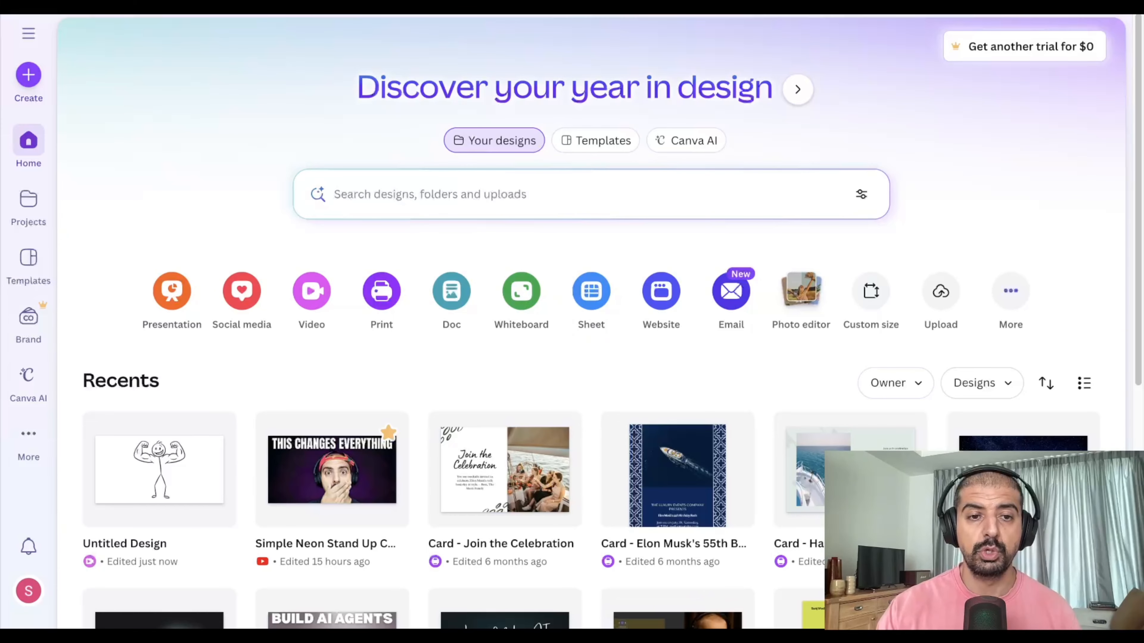
Step: Create a 1920 × 1080 landscape video in Canva and add the uploaded ElevenLabs audio to it
{"action": "left_click", "coordinate": [311, 291]}
{"action": "scroll", "coordinate": [559, 351], "scroll_direction": "down", "scroll_amount": 1}
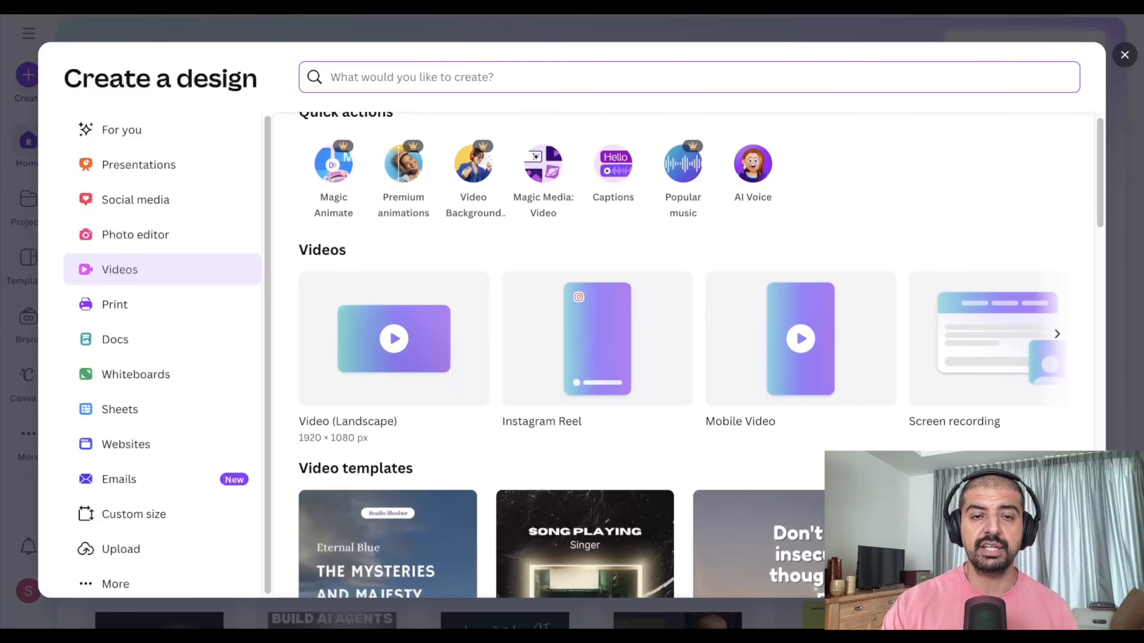
{"action": "left_click", "coordinate": [360, 339]}
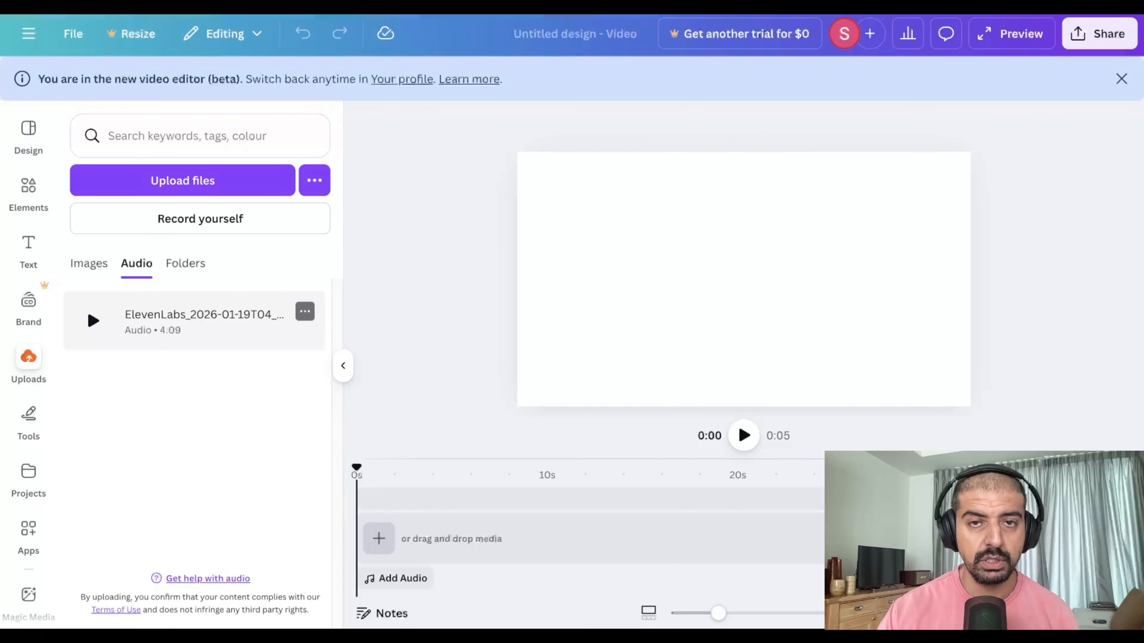
{"action": "left_click_drag", "start_coordinate": [259, 316], "coordinate": [746, 329]}
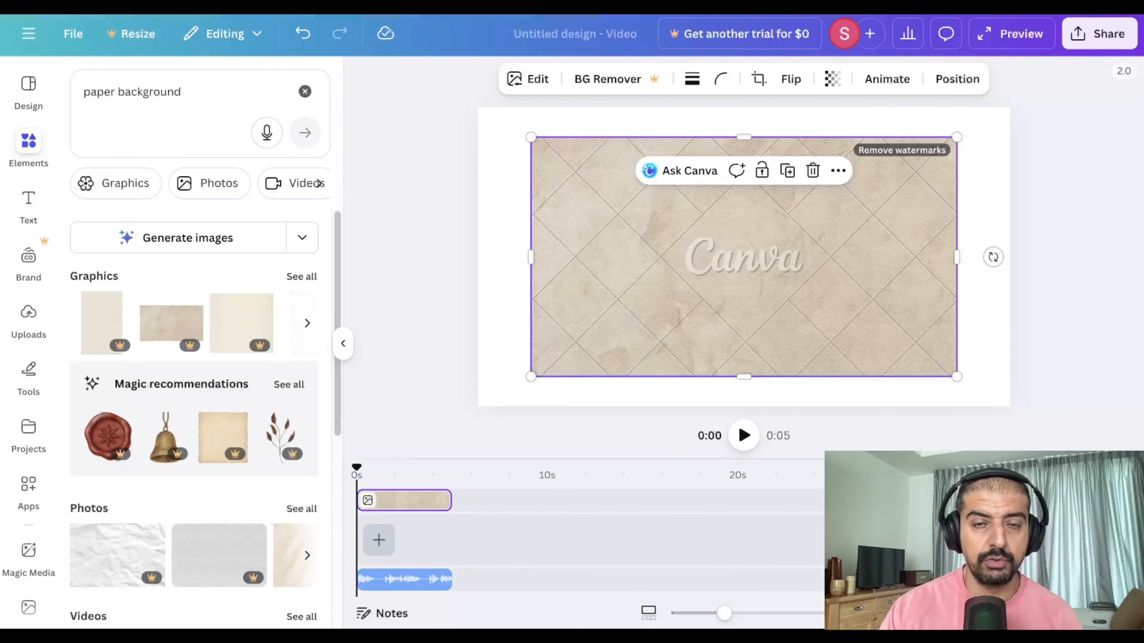
Step: Add a plain cream paper graphic from the "paper background" results and stretch it to fill the whole canvas
{"action": "left_click", "coordinate": [302, 277]}
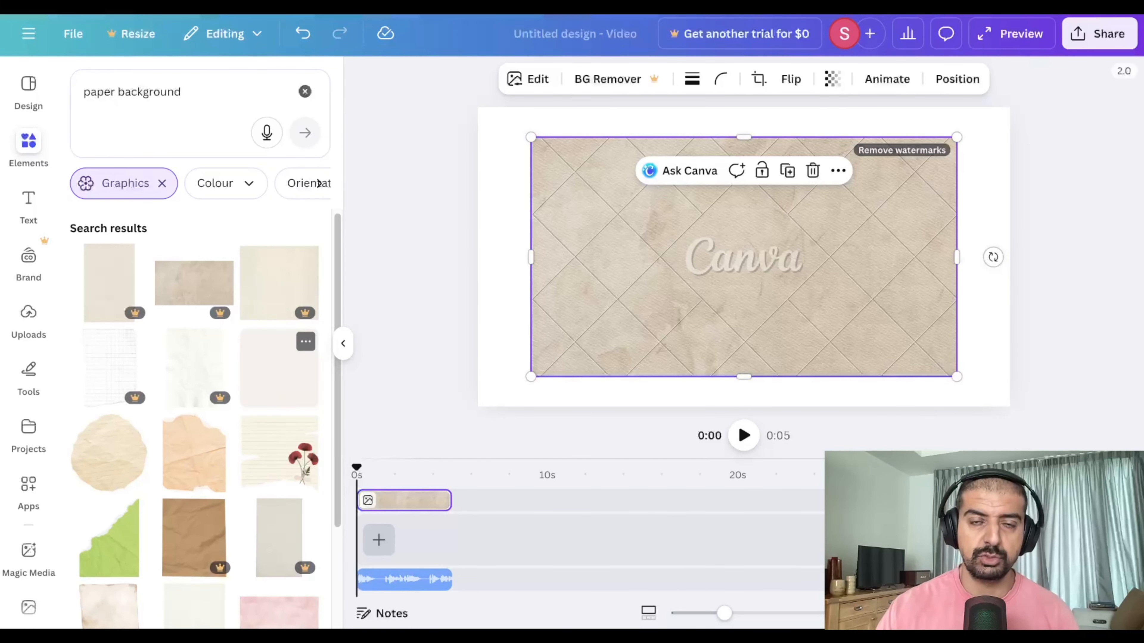
{"action": "left_click", "coordinate": [279, 368]}
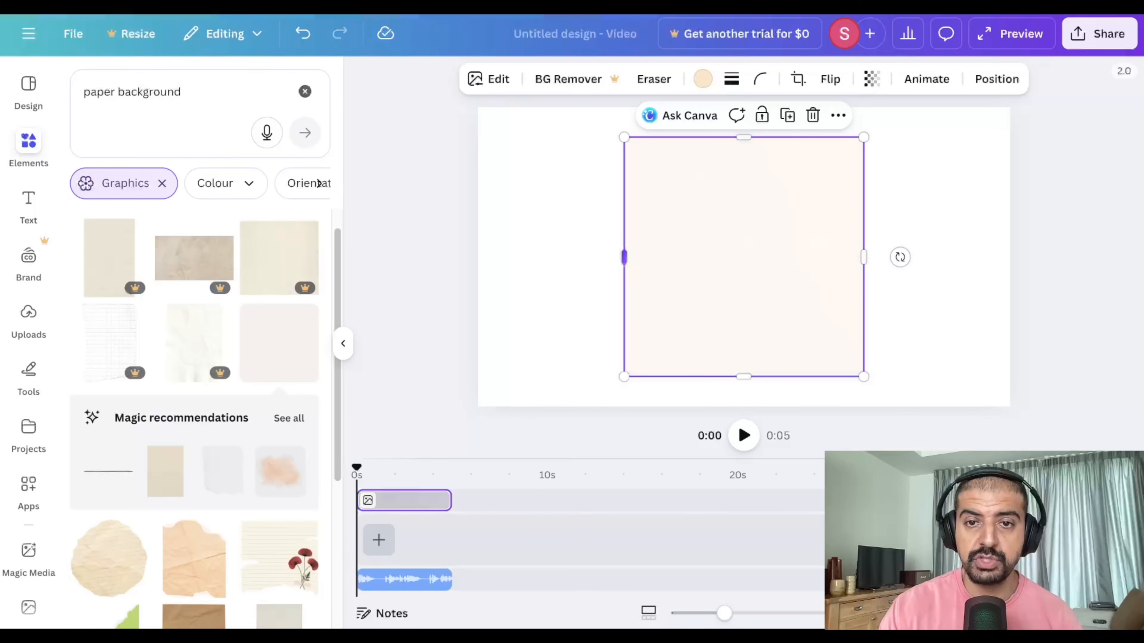
{"action": "left_click_drag", "start_coordinate": [624, 257], "coordinate": [477, 257]}
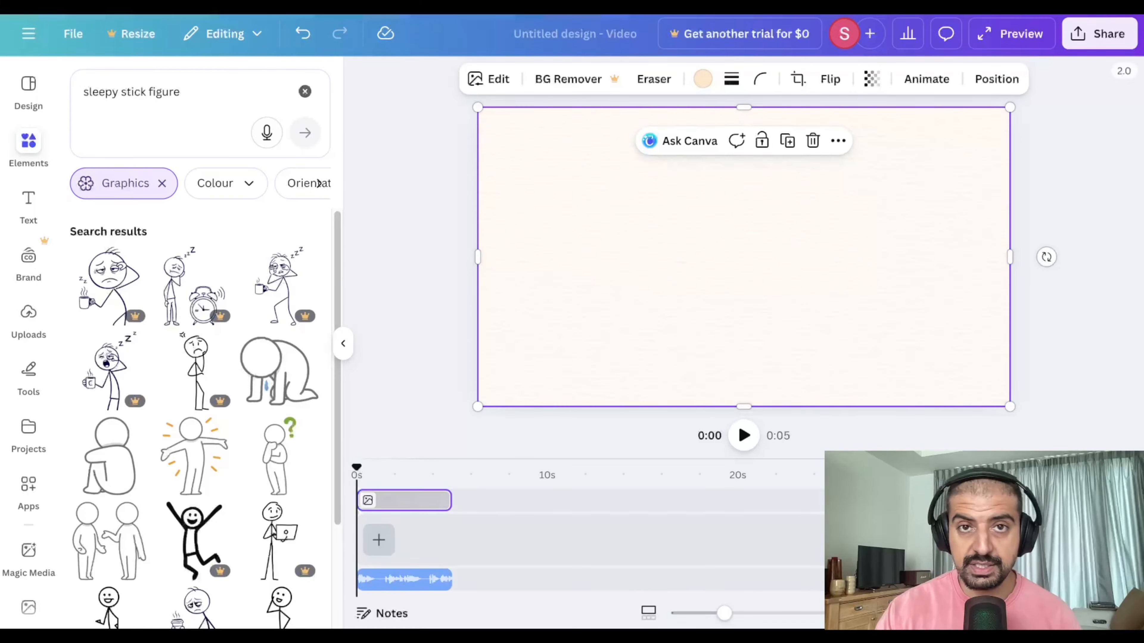
Step: Add the sleepy stick figure holding a coffee cup and place it on the right half of the canvas
{"action": "left_click", "coordinate": [279, 287]}
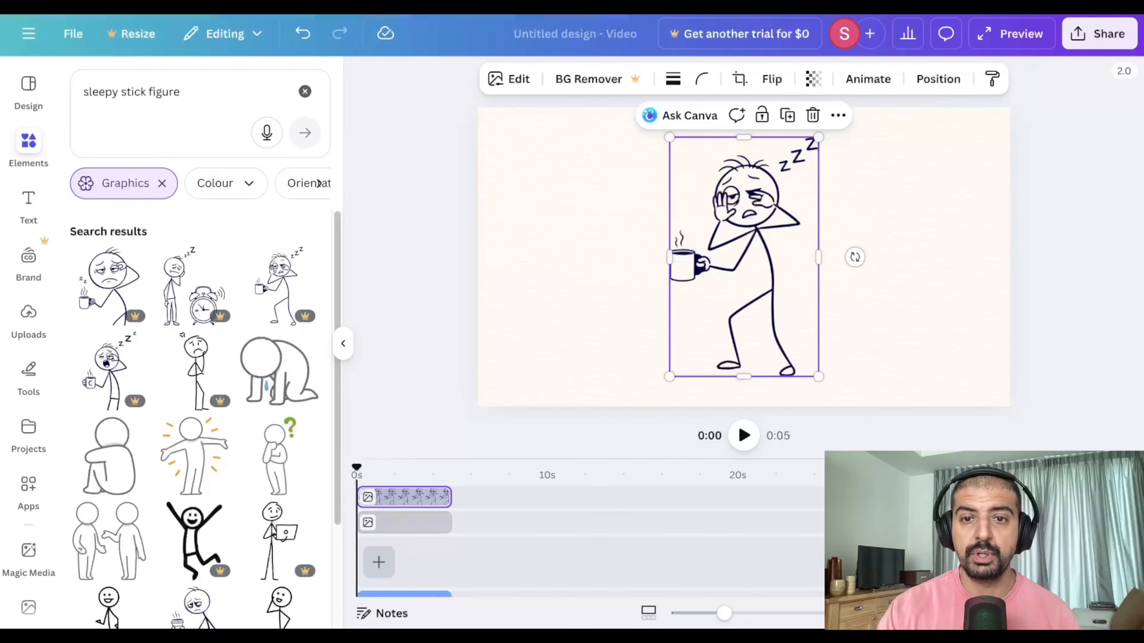
{"action": "left_click_drag", "start_coordinate": [744, 257], "coordinate": [847, 257]}
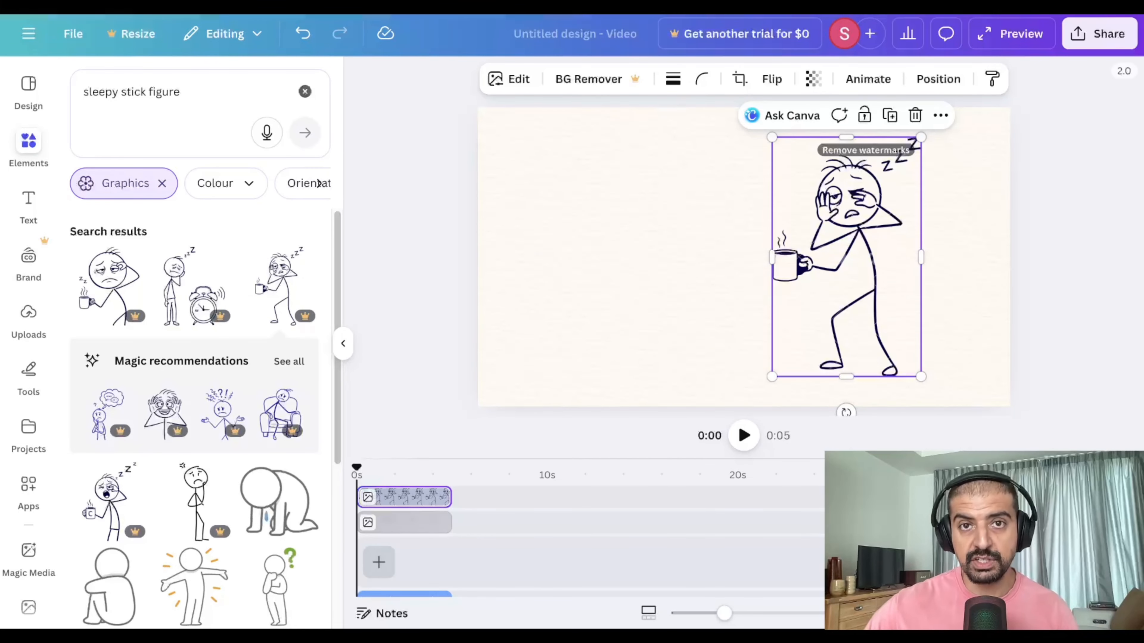
Step: Browse more graphics by the creator of the coffee-cup stick figure to find matching drawings
{"action": "mouse_move", "coordinate": [290, 280]}
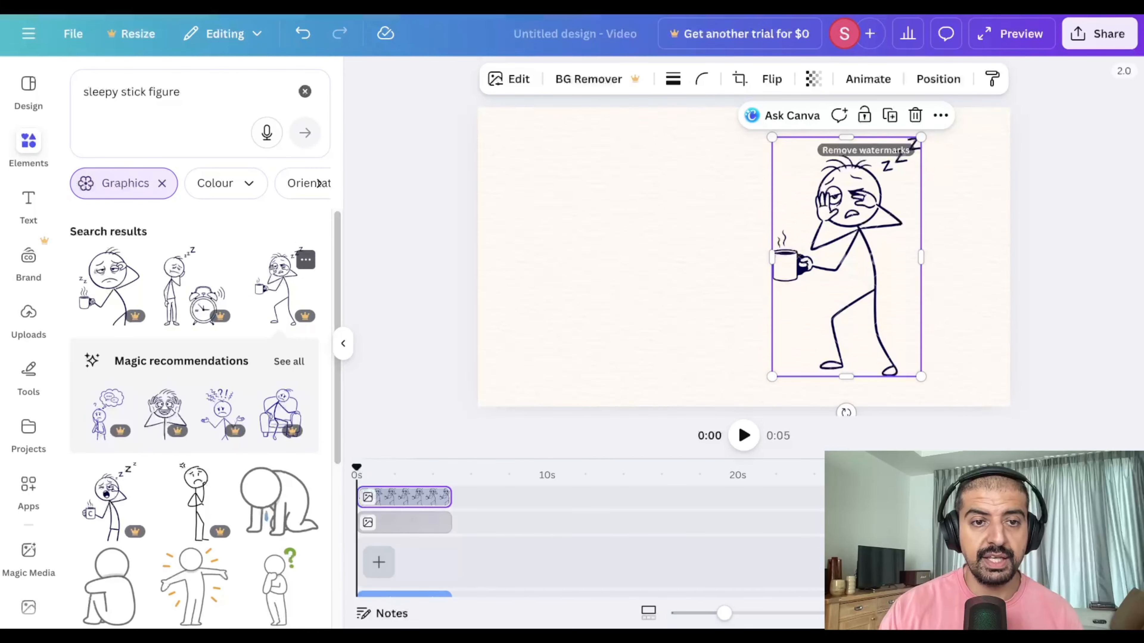
{"action": "left_click", "coordinate": [305, 259]}
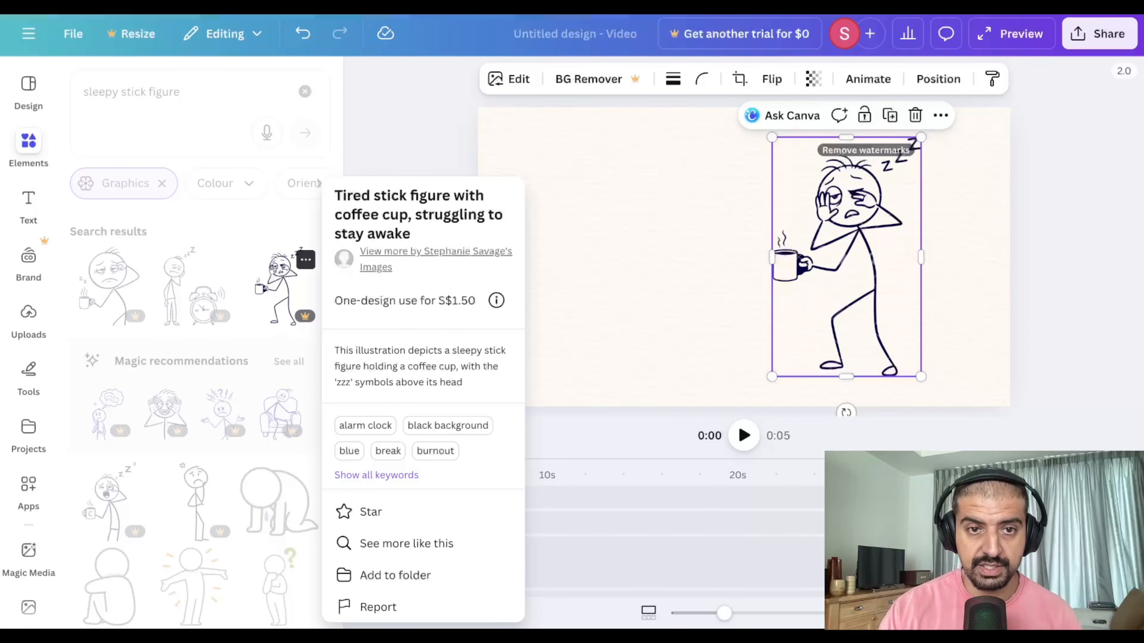
{"action": "left_click", "coordinate": [423, 251]}
{"action": "scroll", "coordinate": [194, 370], "scroll_direction": "down", "scroll_amount": 2}
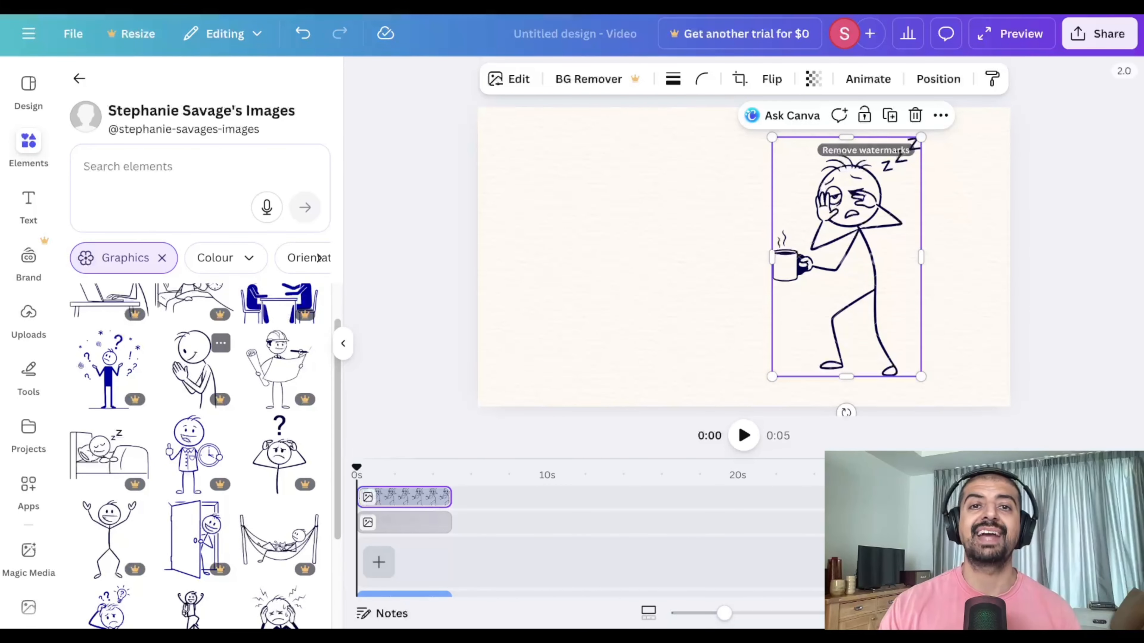
Step: Add the text "Only 4 Hours" beside the stick figure in the Anton font at size 143
{"action": "key", "text": "t"}
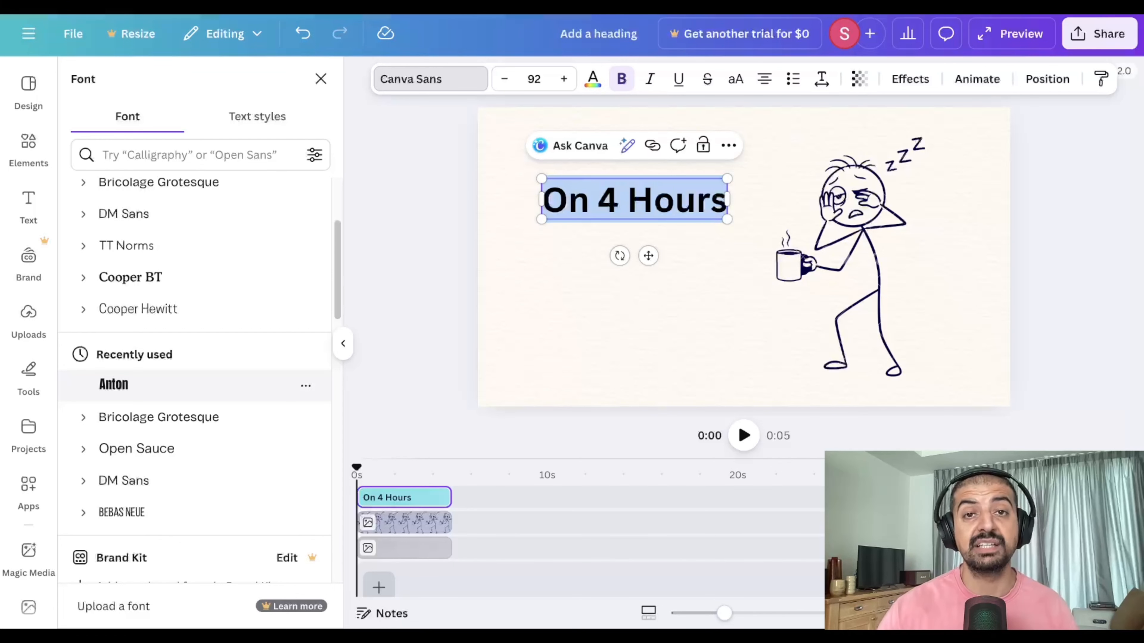
{"action": "scroll", "coordinate": [198, 379], "scroll_direction": "down", "scroll_amount": 5}
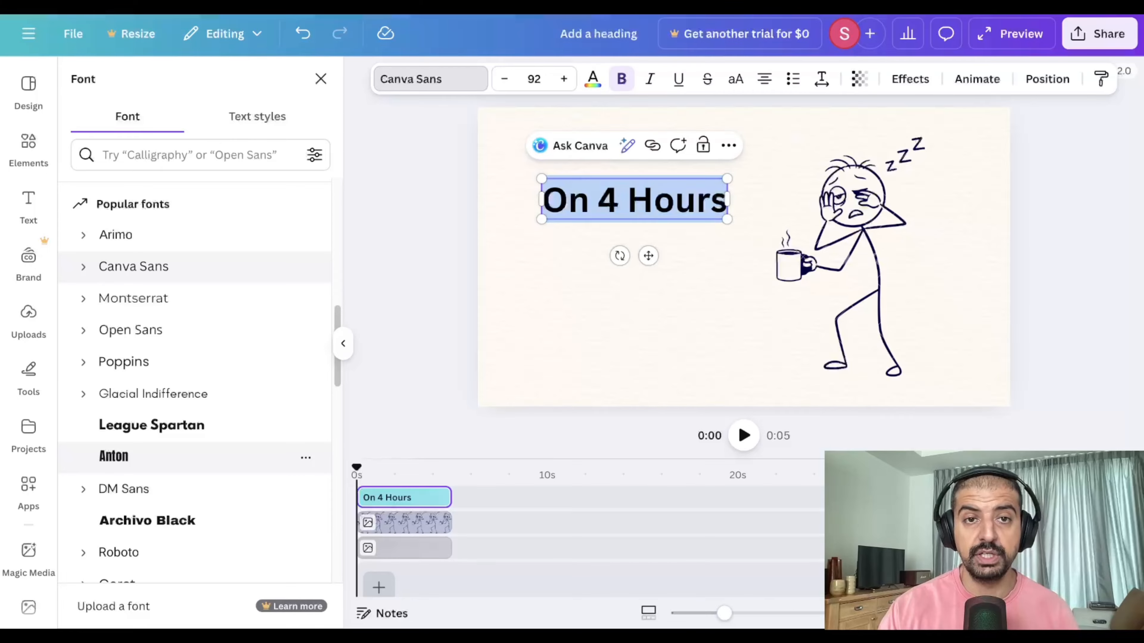
{"action": "left_click", "coordinate": [113, 456]}
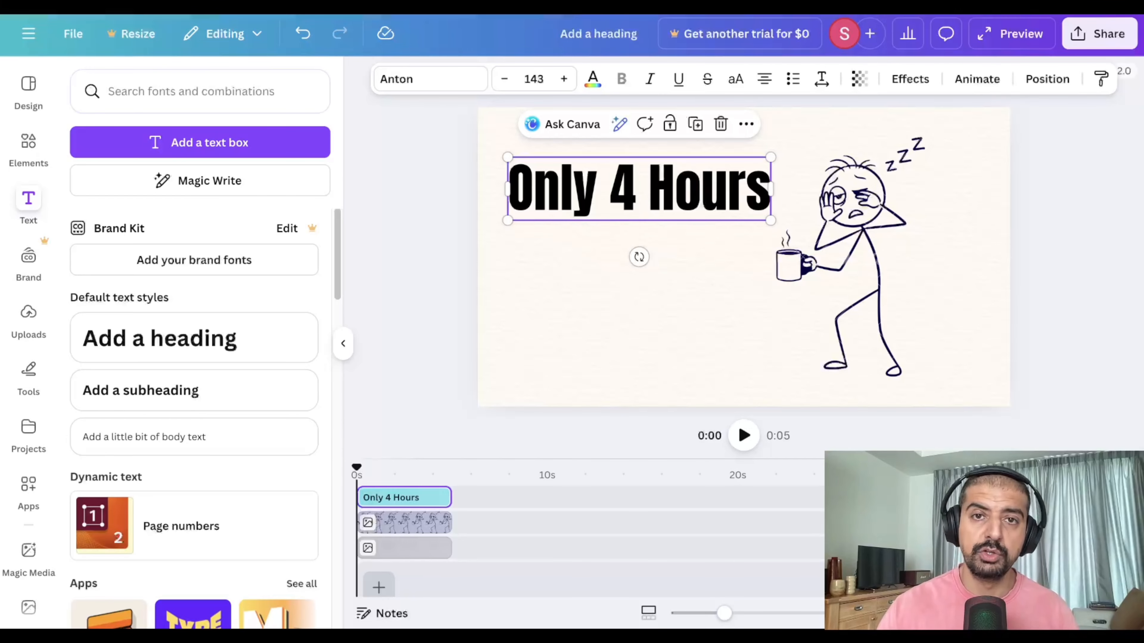
Step: Colour the word "Hours" in the heading red
{"action": "double_click", "coordinate": [703, 191]}
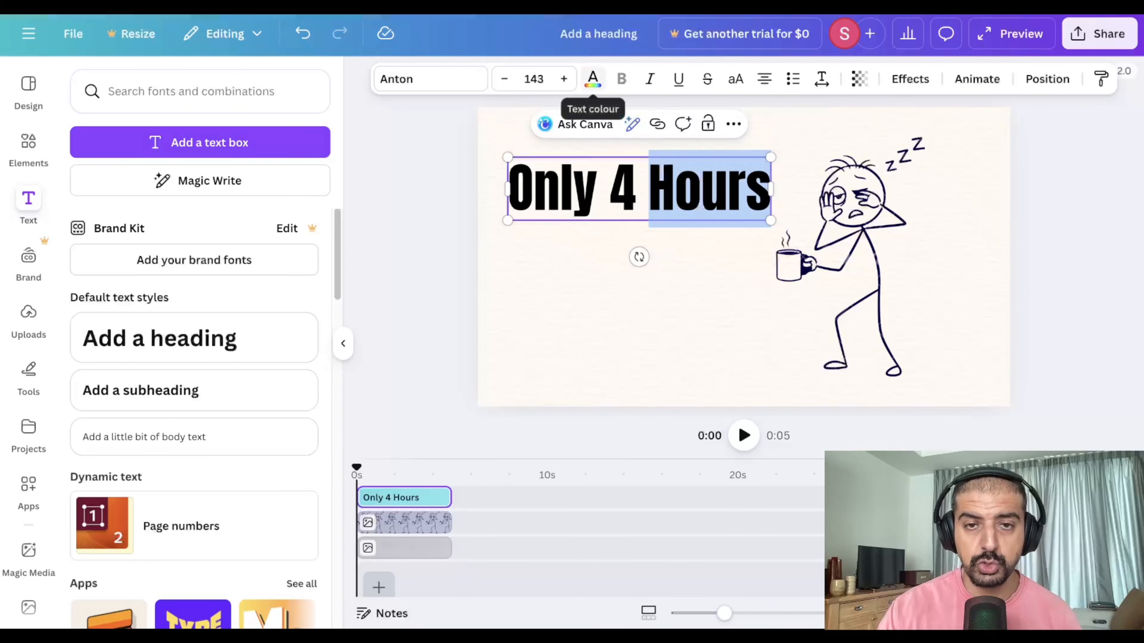
{"action": "left_click", "coordinate": [593, 78]}
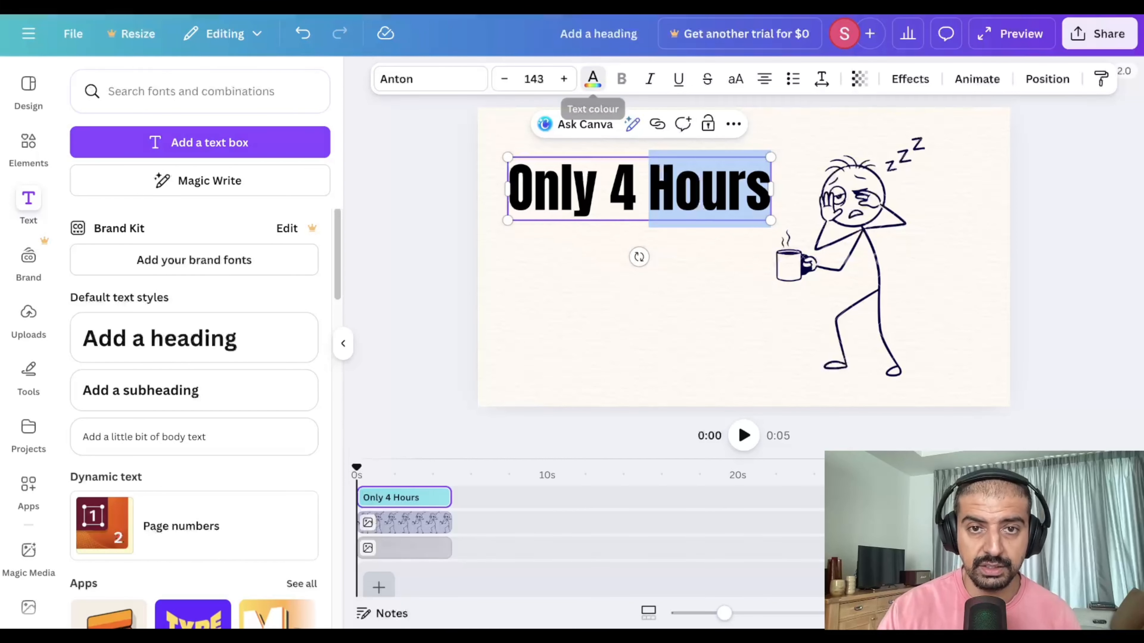
{"action": "left_click", "coordinate": [84, 480]}
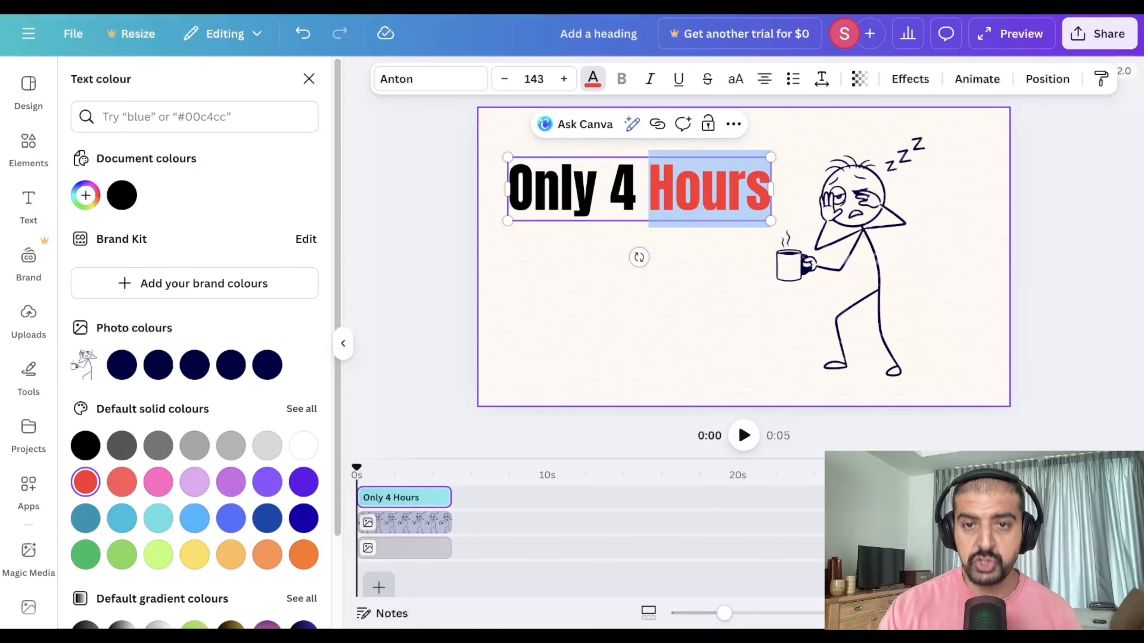
Step: Move the "Only 4 Hours" heading slightly higher and give it the Lift text effect at intensity 50
{"action": "left_click", "coordinate": [653, 293]}
{"action": "mouse_move", "coordinate": [676, 192]}
{"action": "left_mouse_down"}
{"action": "mouse_move", "coordinate": [676, 214]}
{"action": "mouse_move", "coordinate": [676, 181]}
{"action": "left_mouse_up"}
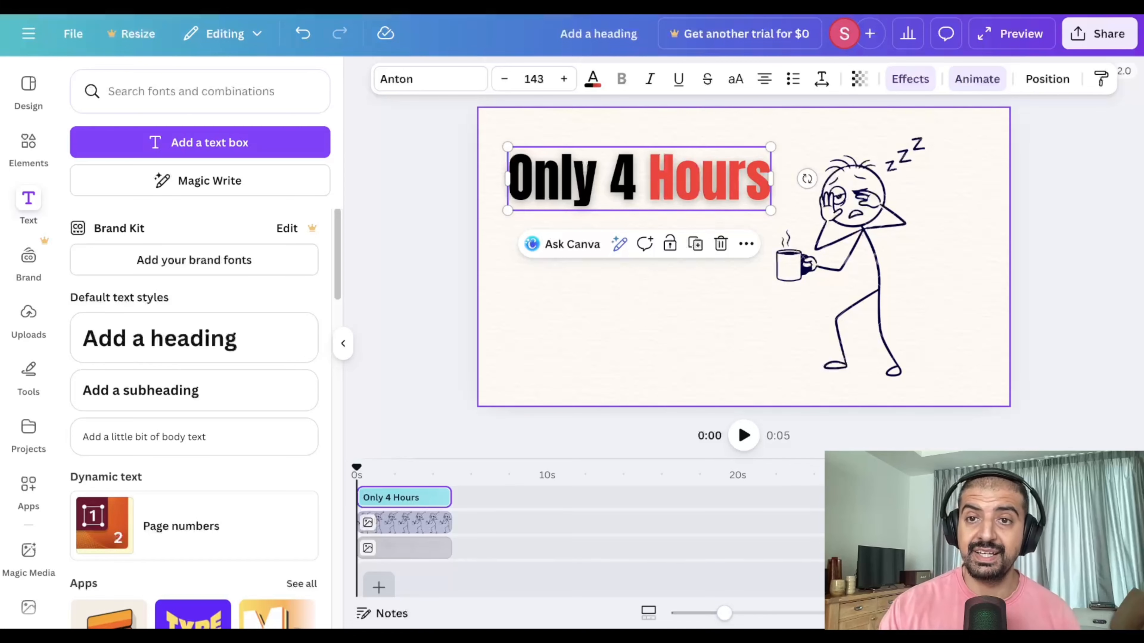
{"action": "left_click", "coordinate": [911, 79]}
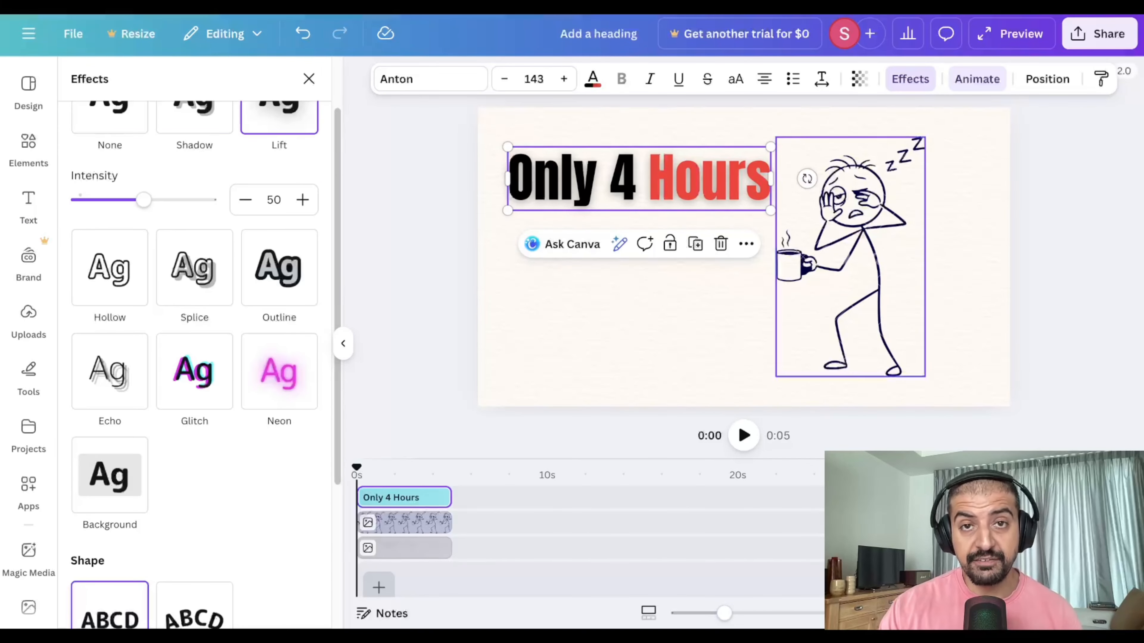
{"action": "scroll", "coordinate": [193, 316], "scroll_direction": "up", "scroll_amount": 2}
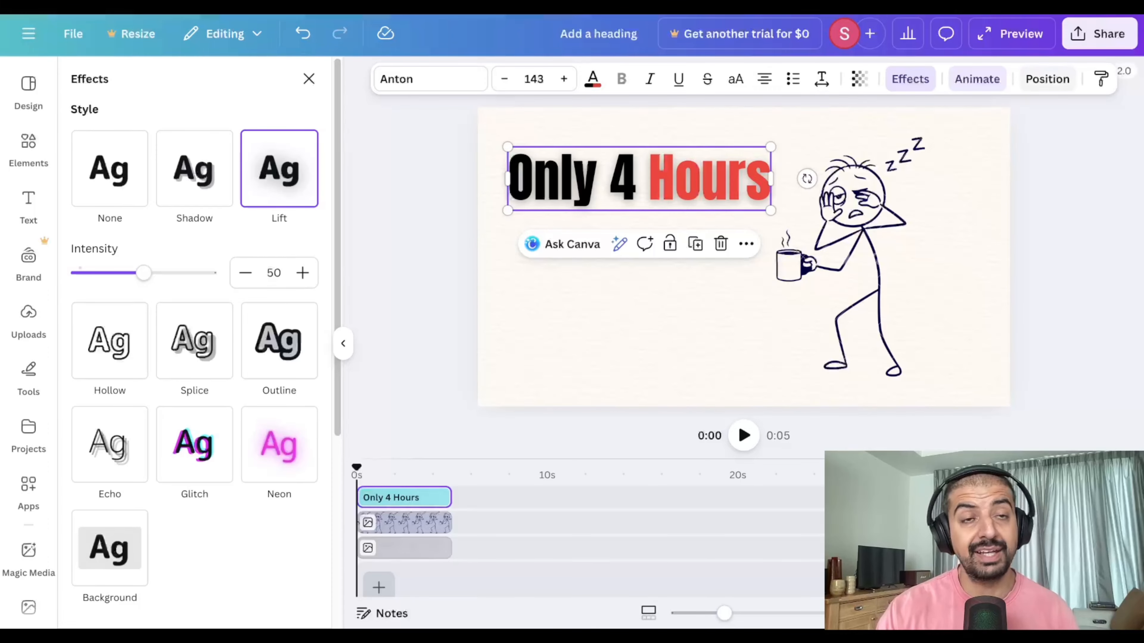
Step: Animate the heading with Shift on both enter and exit, using the Word writing style
{"action": "left_click", "coordinate": [978, 79]}
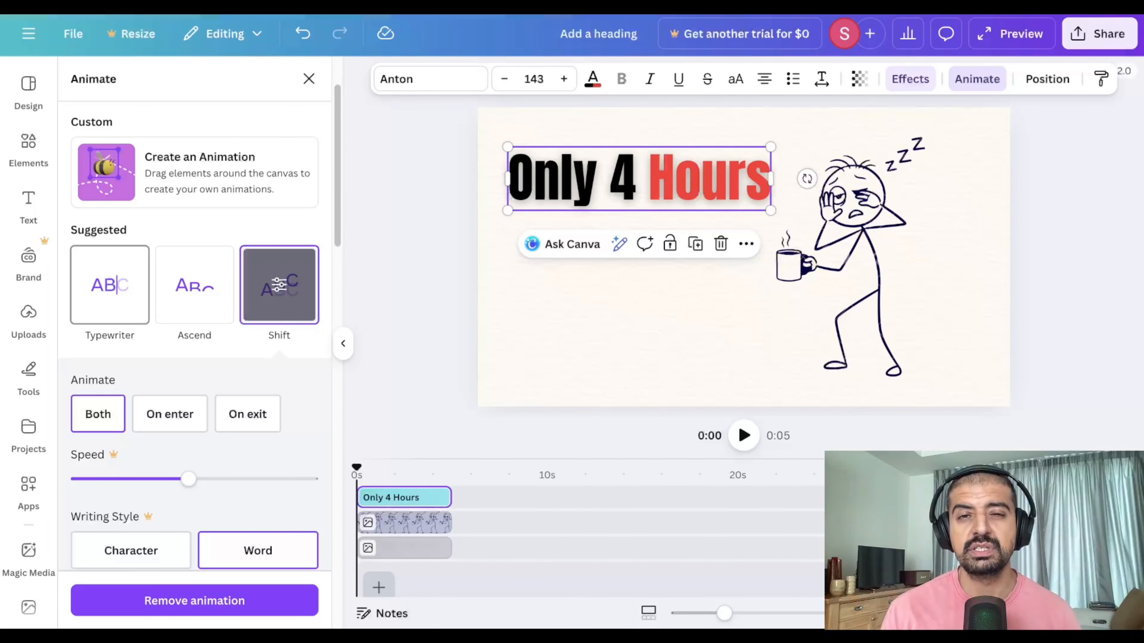
{"action": "left_click", "coordinate": [850, 257]}
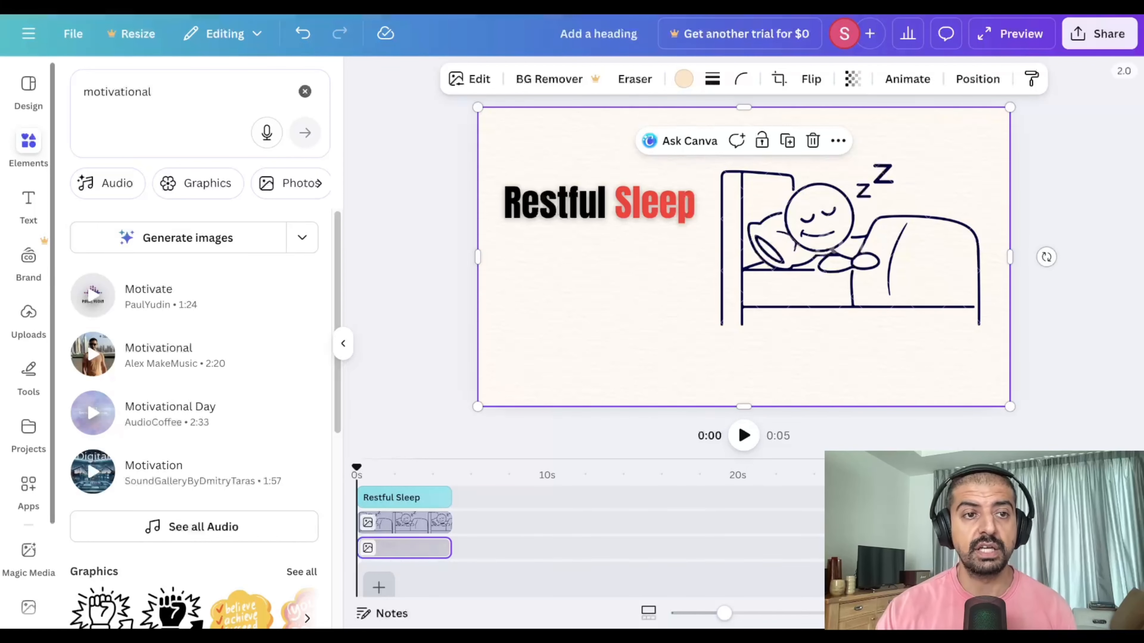
Step: Limit the motivational search to audio, add the 2:20 "Motivational" track to the timeline and open its volume setting
{"action": "left_click", "coordinate": [107, 183]}
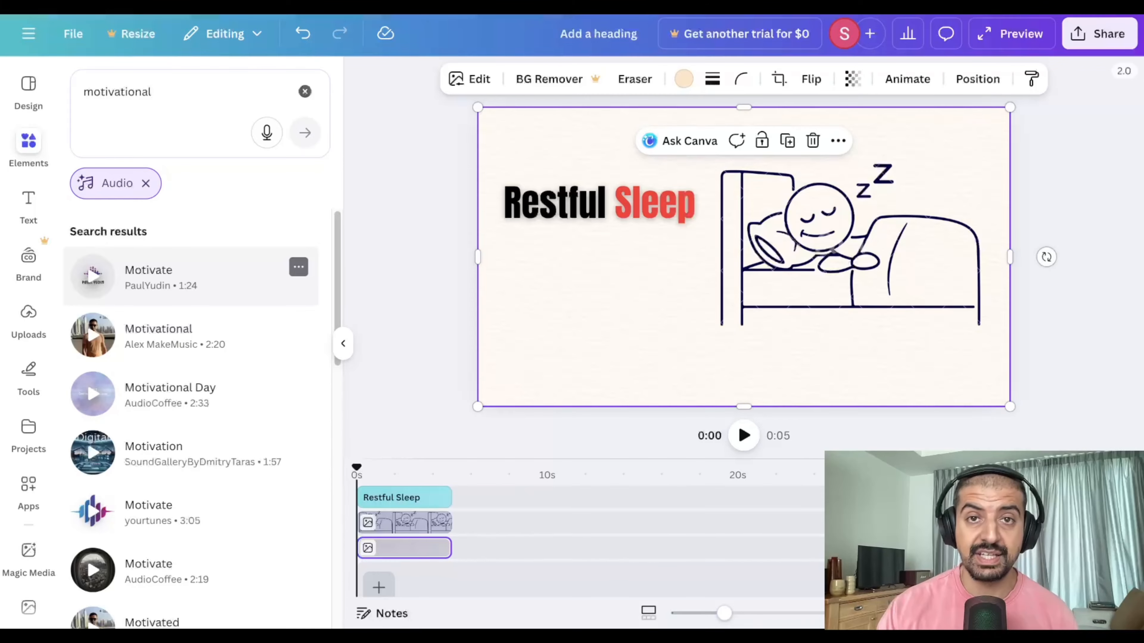
{"action": "scroll", "coordinate": [189, 523], "scroll_direction": "down", "scroll_amount": 2}
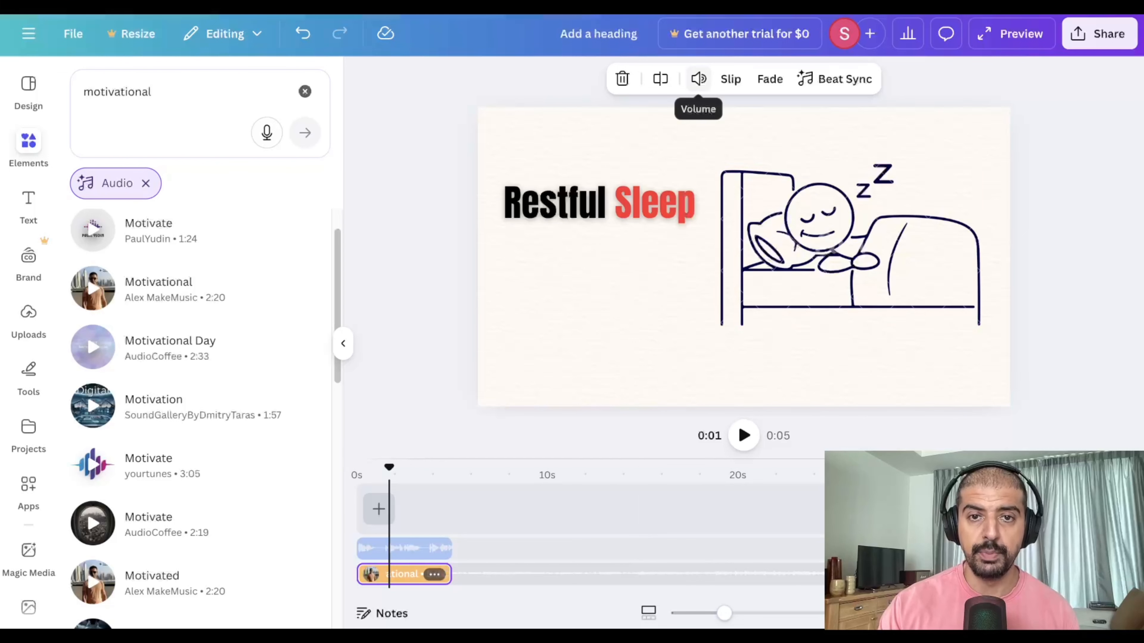
{"action": "left_click", "coordinate": [698, 79]}
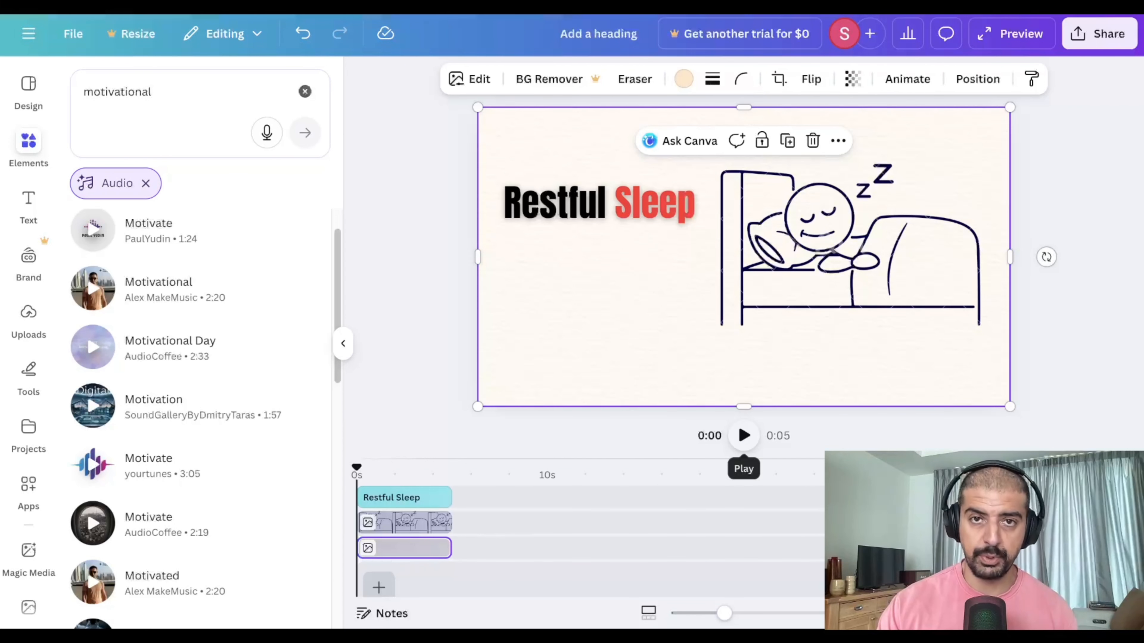